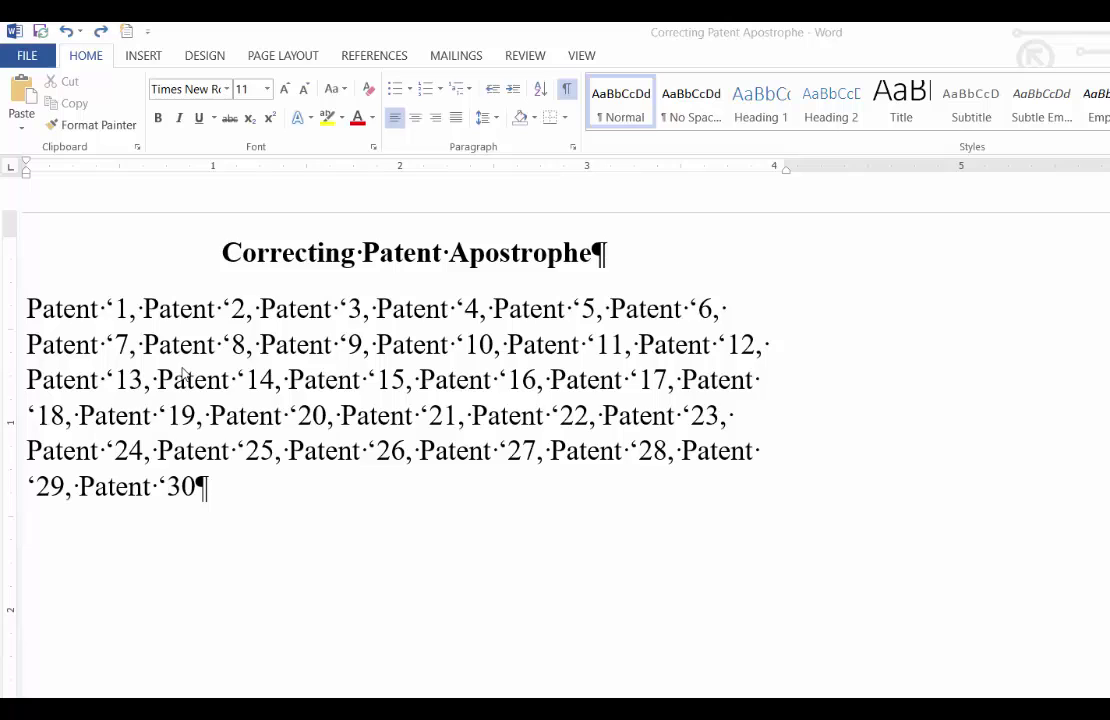
# Start a Find and Replace search for the wildcard pattern (^0145)([0-9]).
pyautogui.click(115, 312)
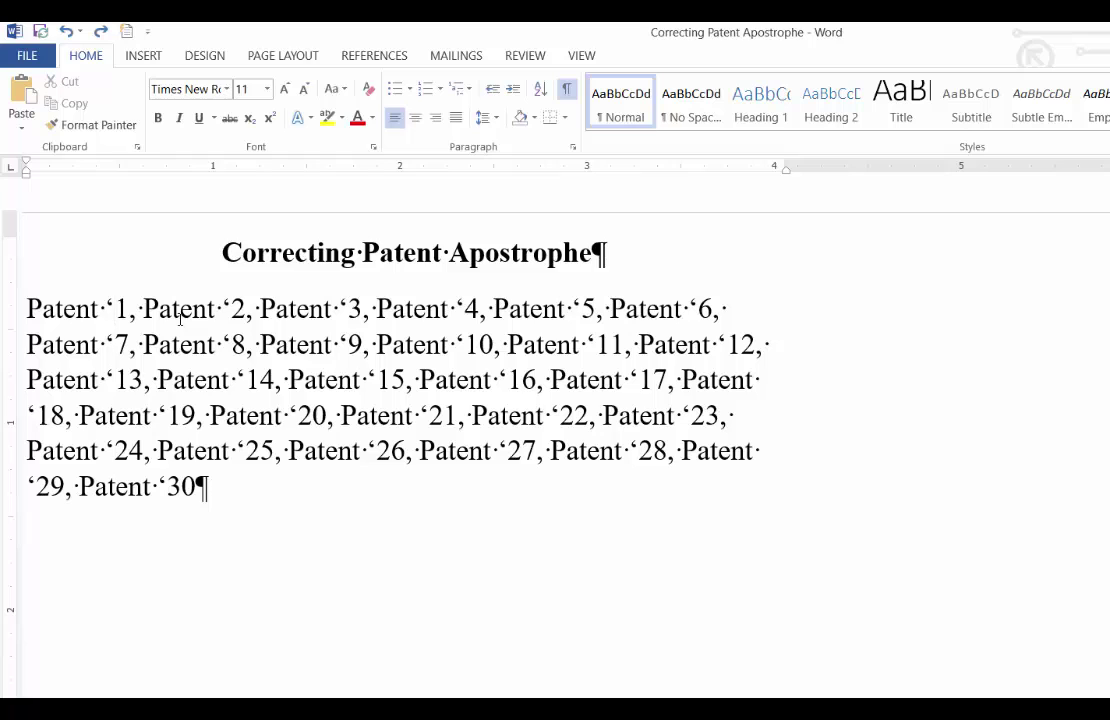
pyautogui.hotkey('ctrl', 'h')
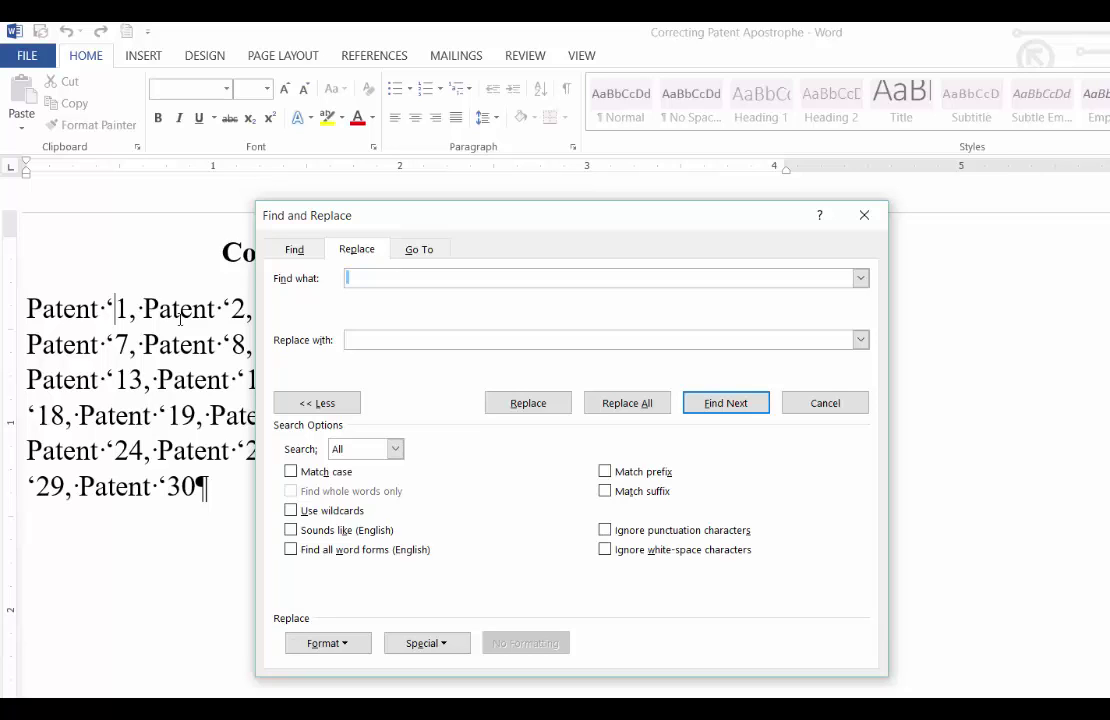
pyautogui.write('(')
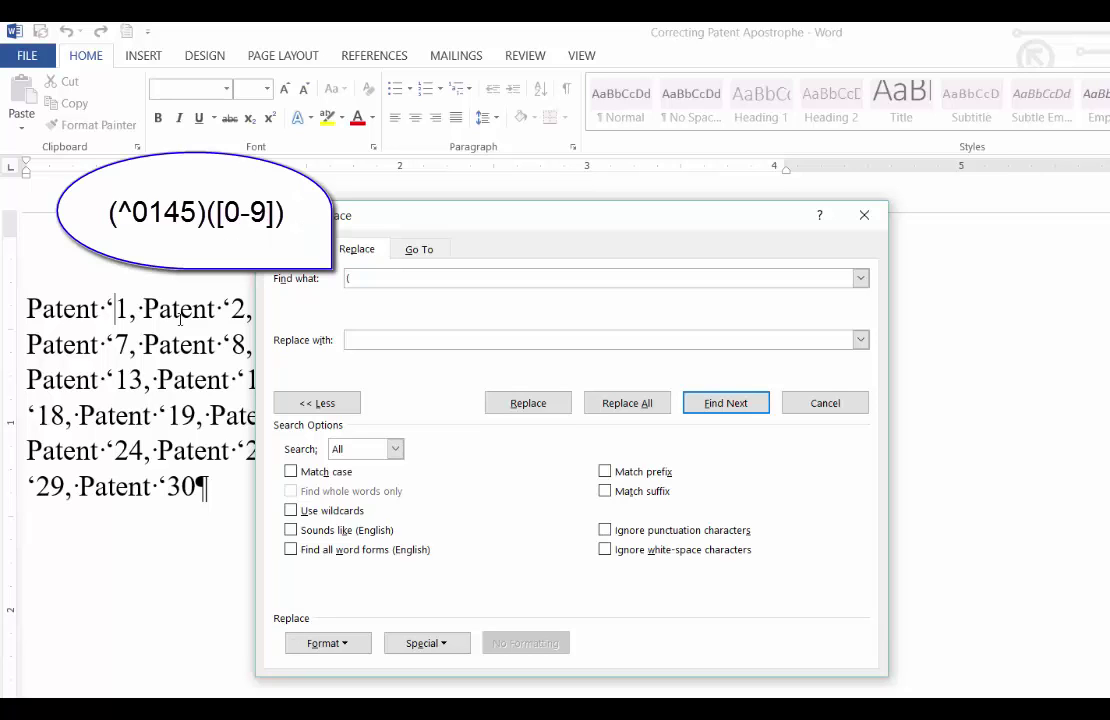
pyautogui.write('^0145')
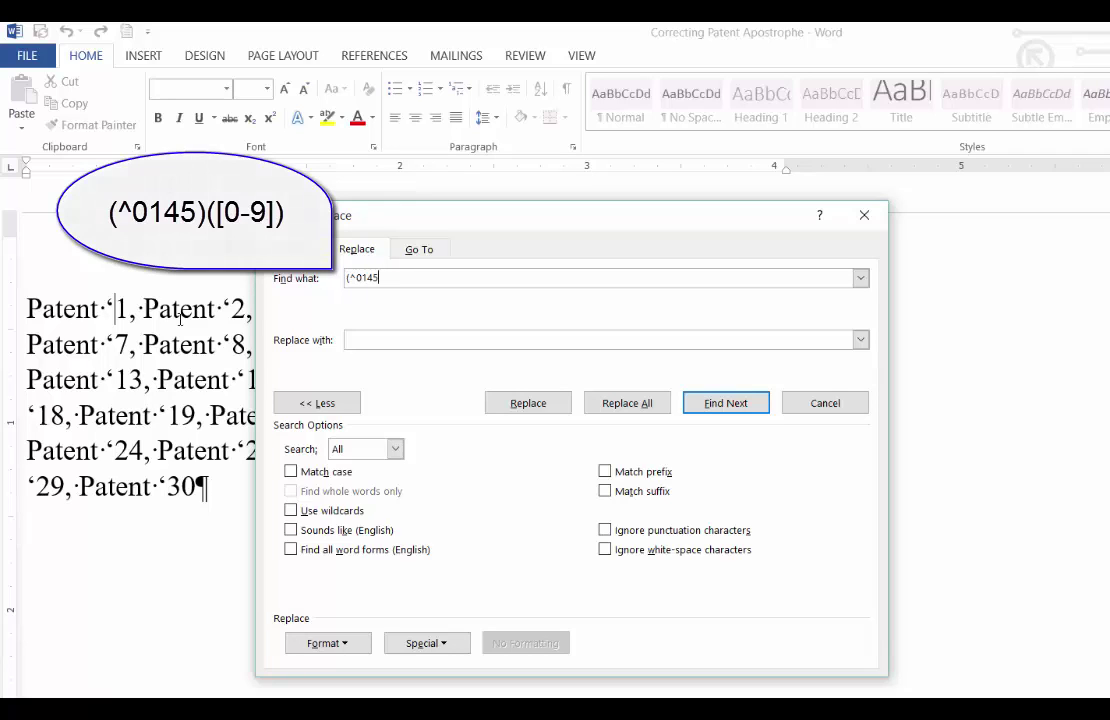
pyautogui.write(')(')
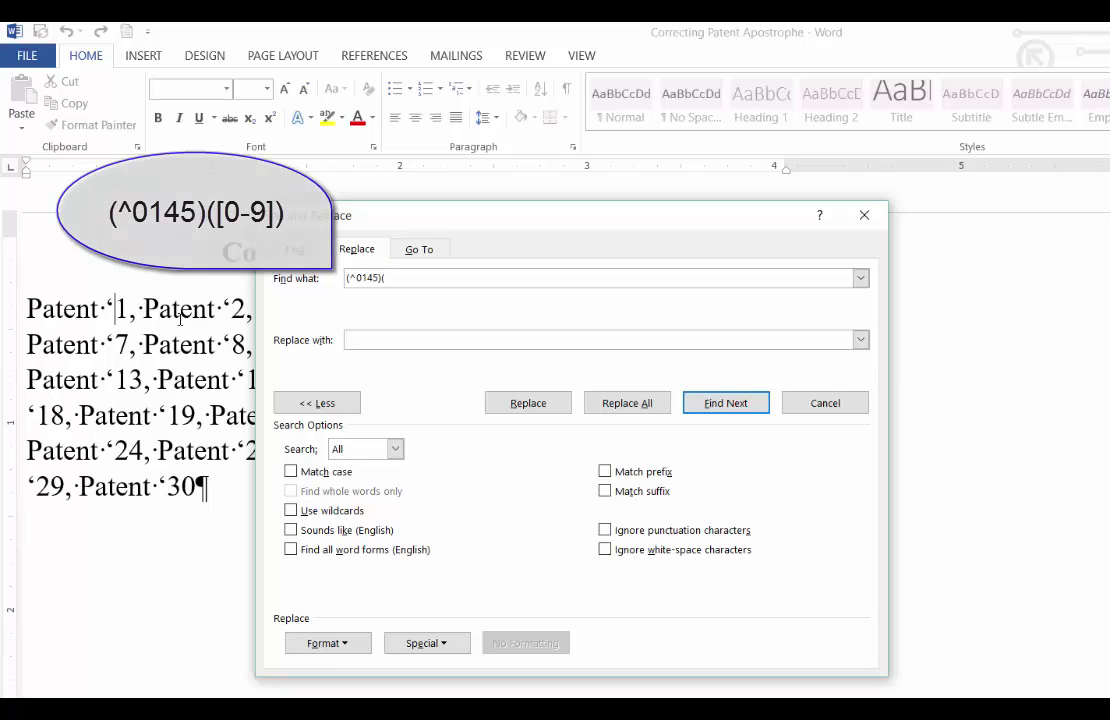
pyautogui.write('[0-9])')
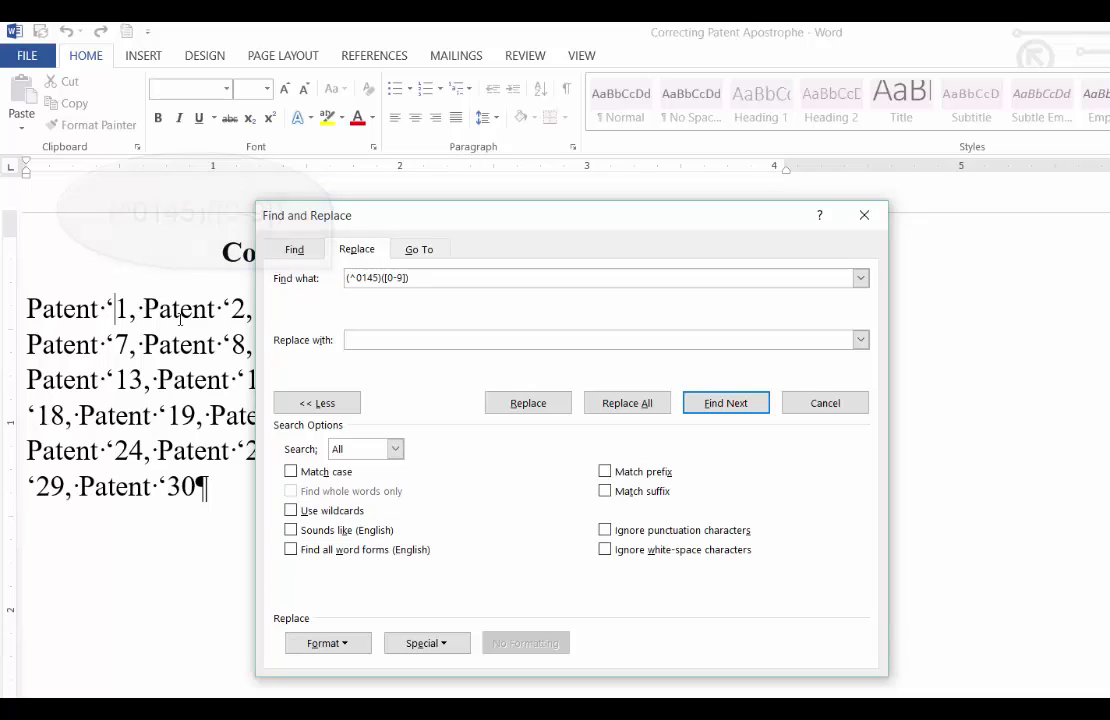
pyautogui.press('Tab')
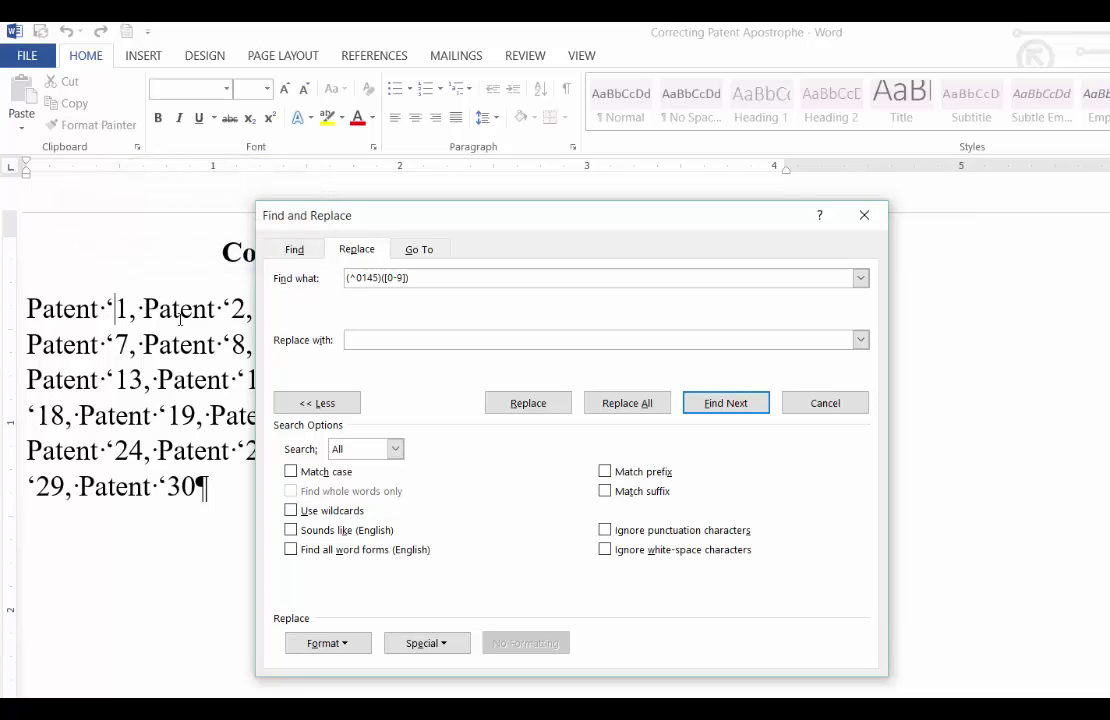
# Enter ^0146\2 as the replacement text, a closing apostrophe followed by the captured digit.
pyautogui.write('^')
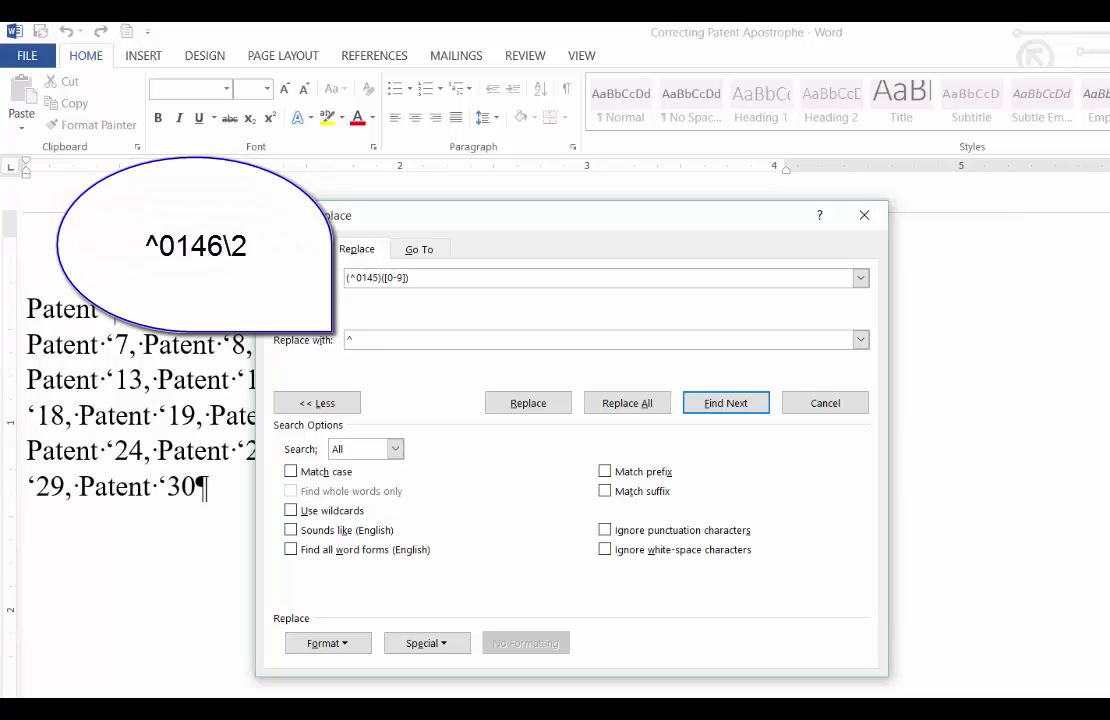
pyautogui.write('0146')
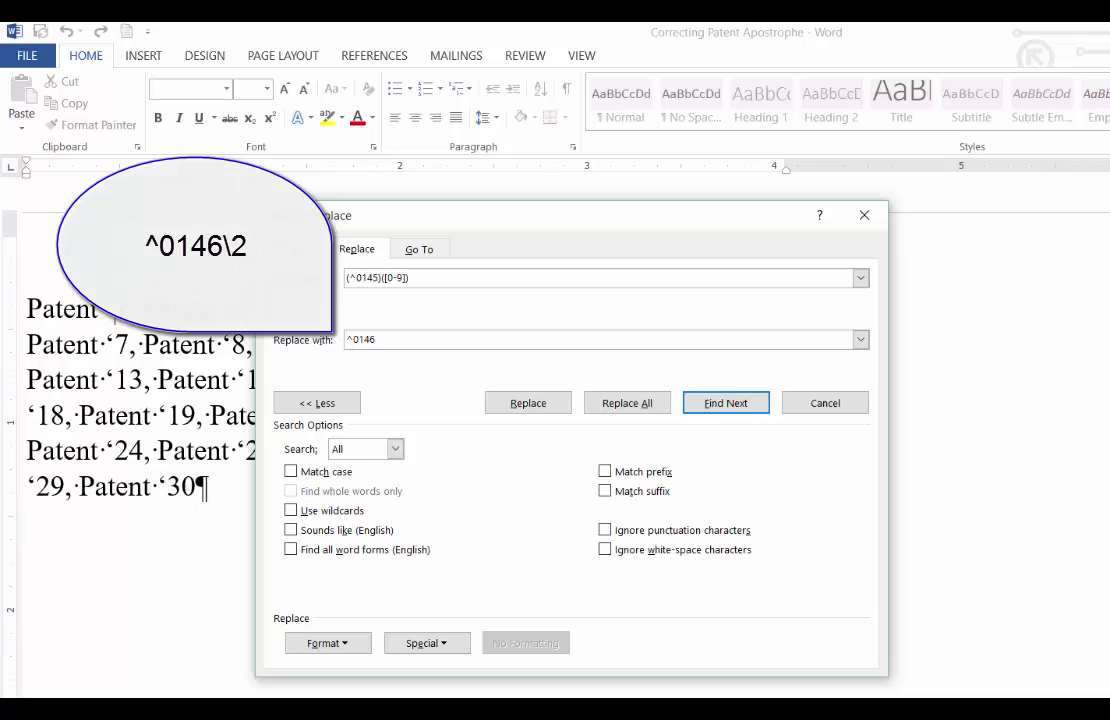
pyautogui.write('\\2')
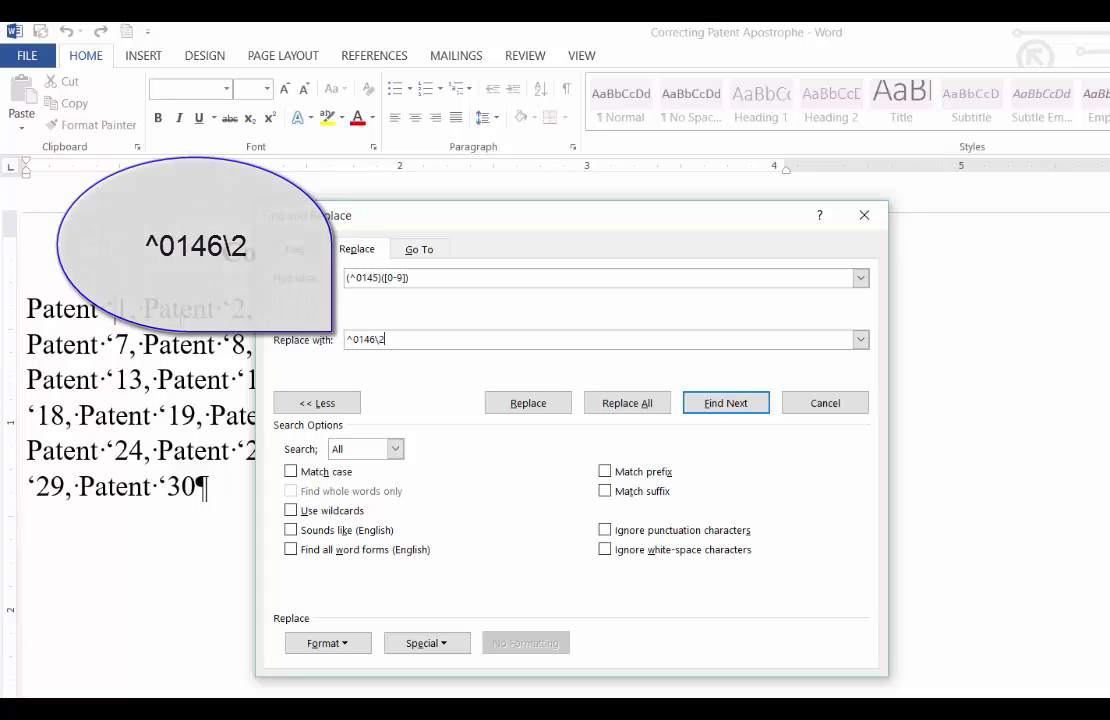
pyautogui.click(397, 277)
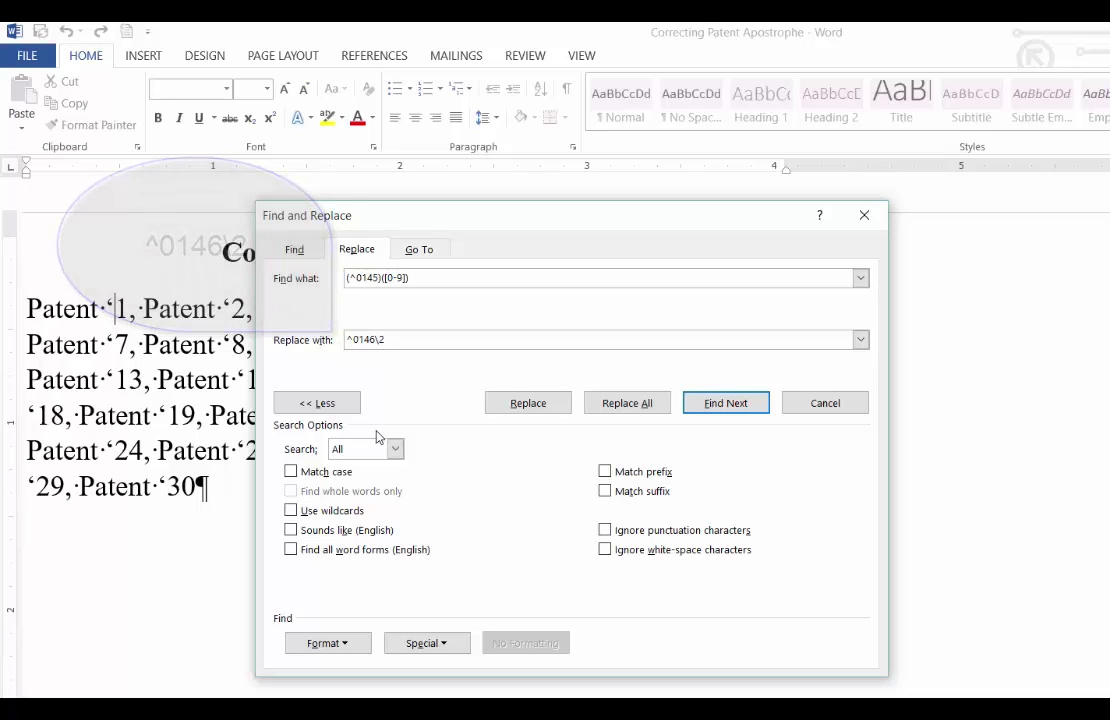
# Turn on Use wildcards and replace all matches, making 29 replacements.
pyautogui.click(291, 510)
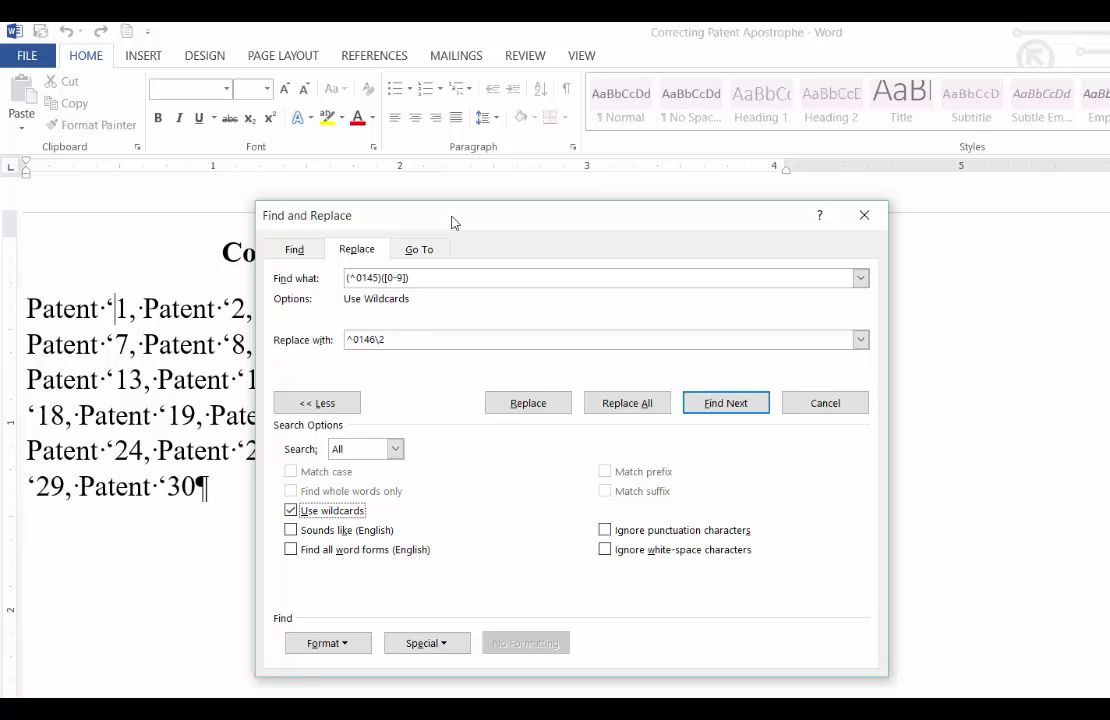
pyautogui.moveTo(452, 222); pyautogui.dragTo(562, 226)
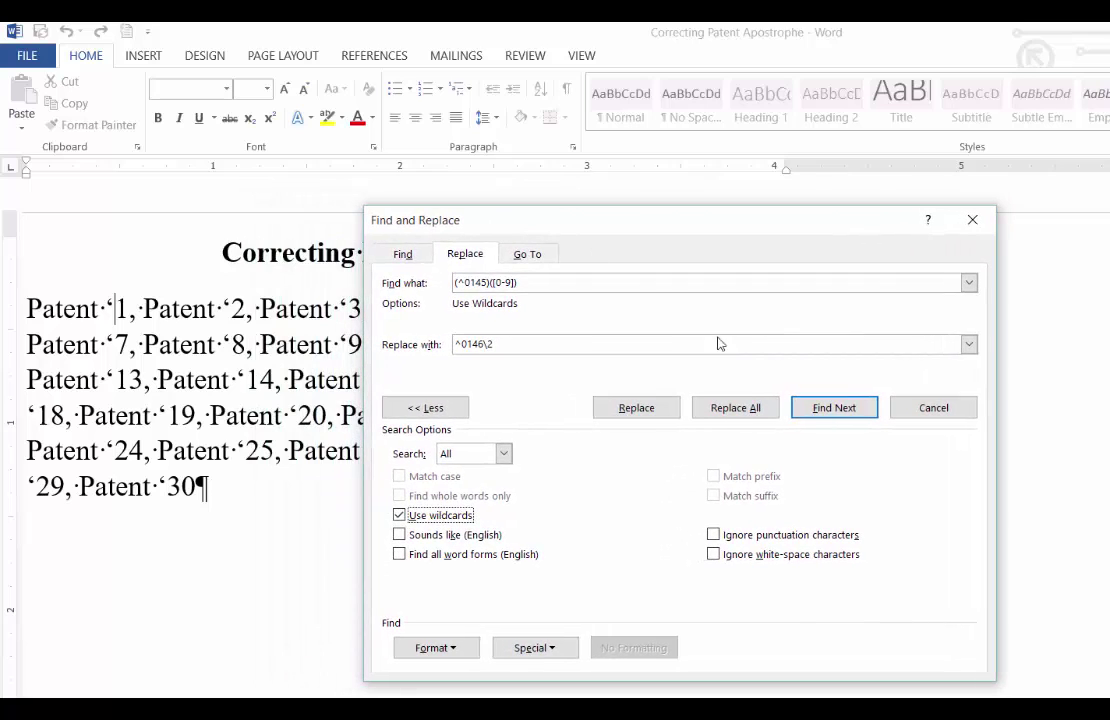
pyautogui.click(740, 413)
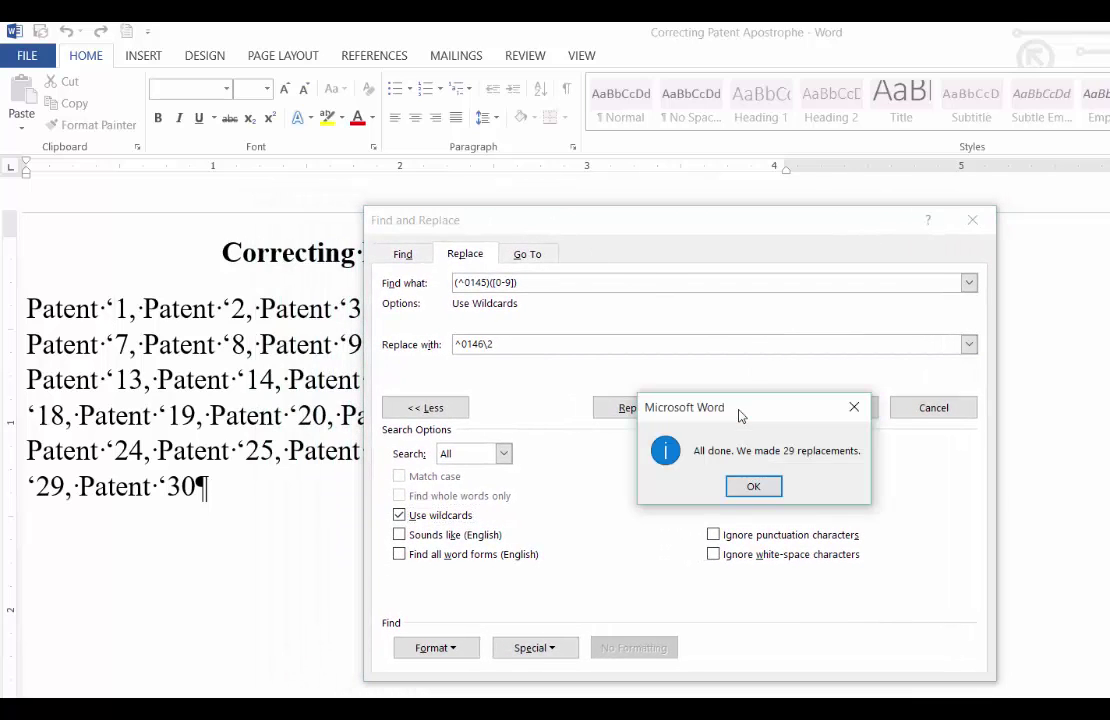
pyautogui.click(754, 487)
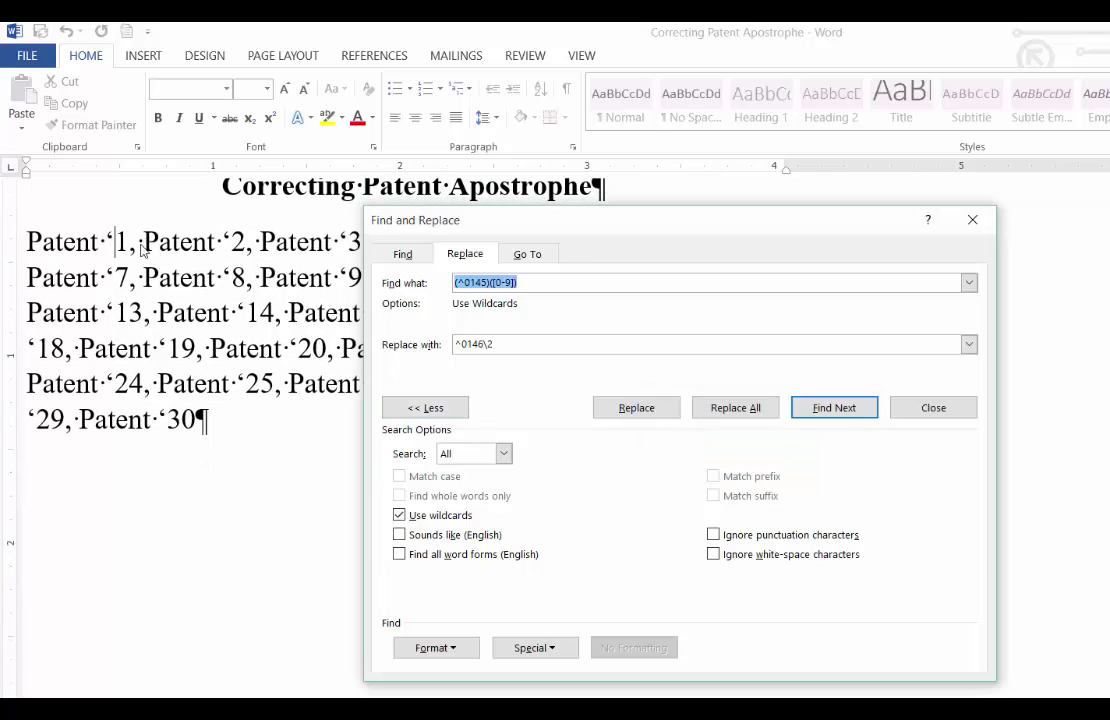
pyautogui.click(63, 242)
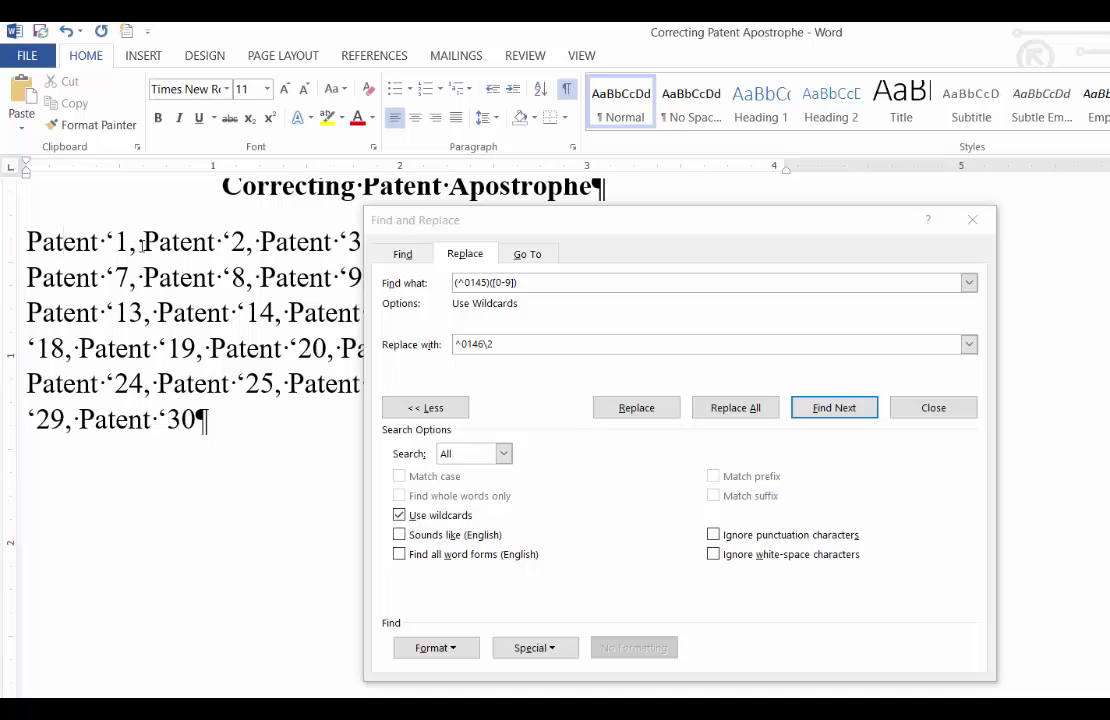
# Turn off AutoFormat As You Type's replacement of straight quotes with smart quotes.
pyautogui.click(26, 57)
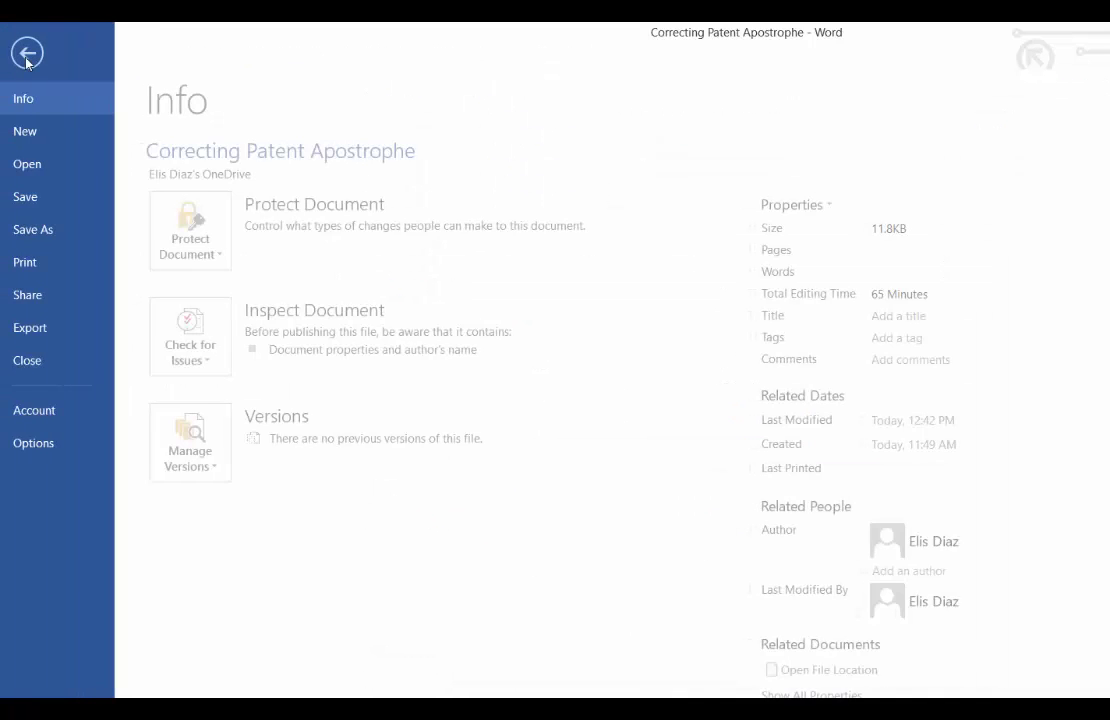
pyautogui.click(55, 445)
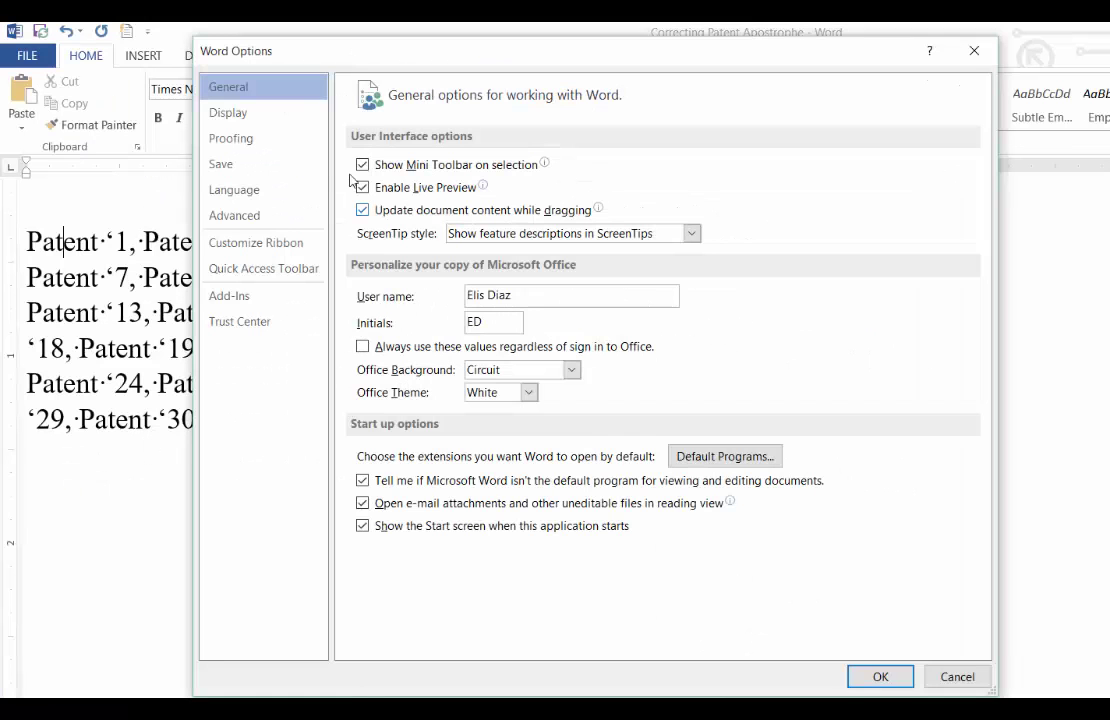
pyautogui.click(245, 148)
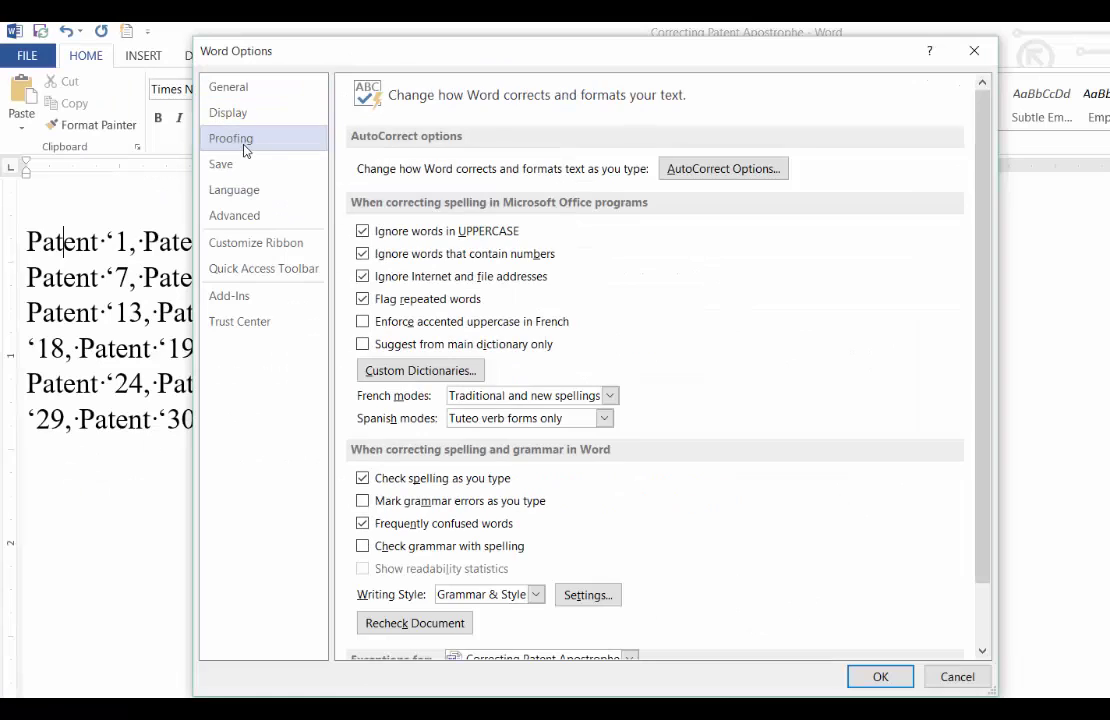
pyautogui.click(726, 170)
pyautogui.click(745, 207)
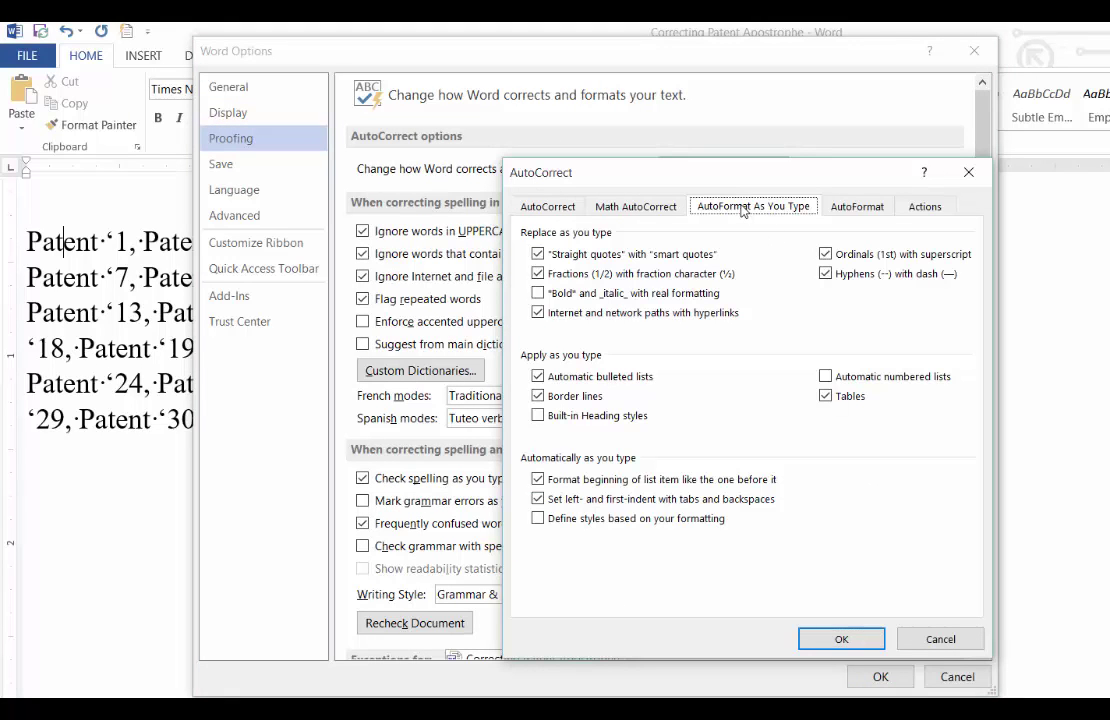
pyautogui.click(538, 255)
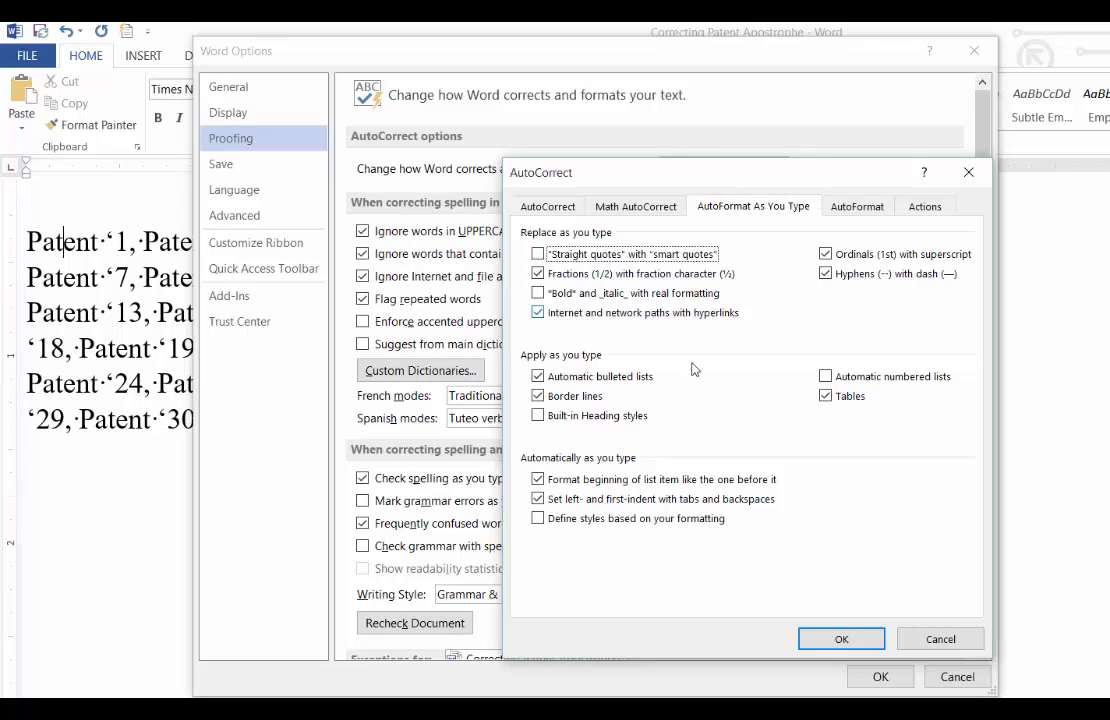
pyautogui.click(845, 637)
pyautogui.click(882, 677)
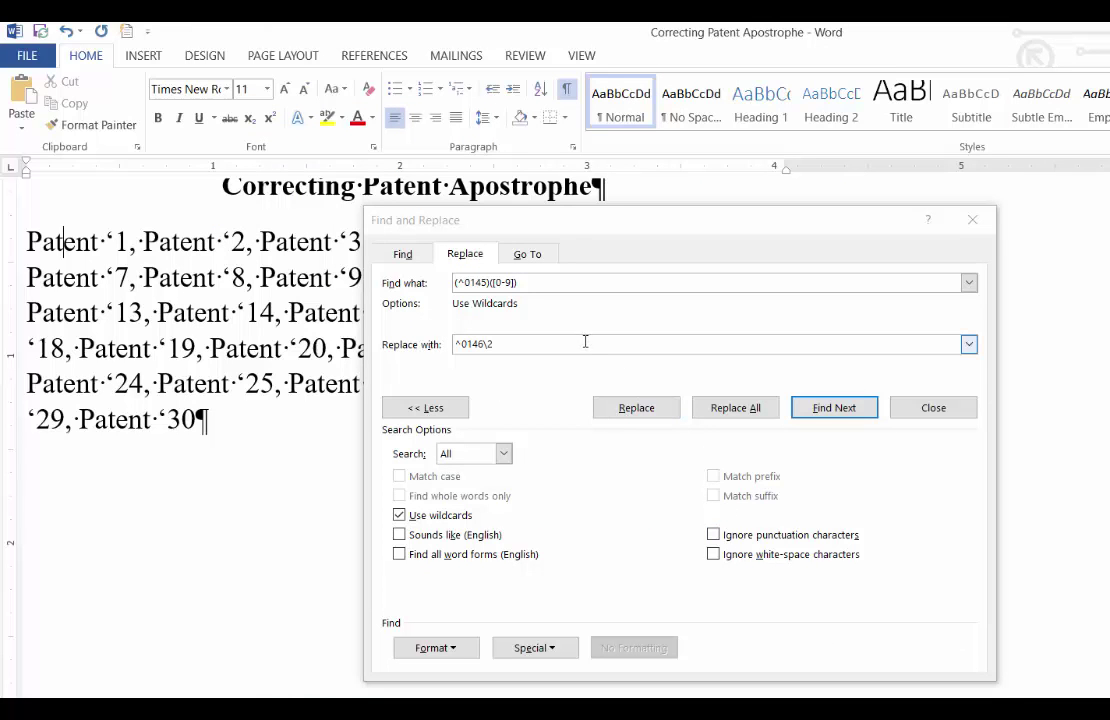
# Replace all remaining matches, 30 replacements, then close Find and Replace.
pyautogui.click(740, 413)
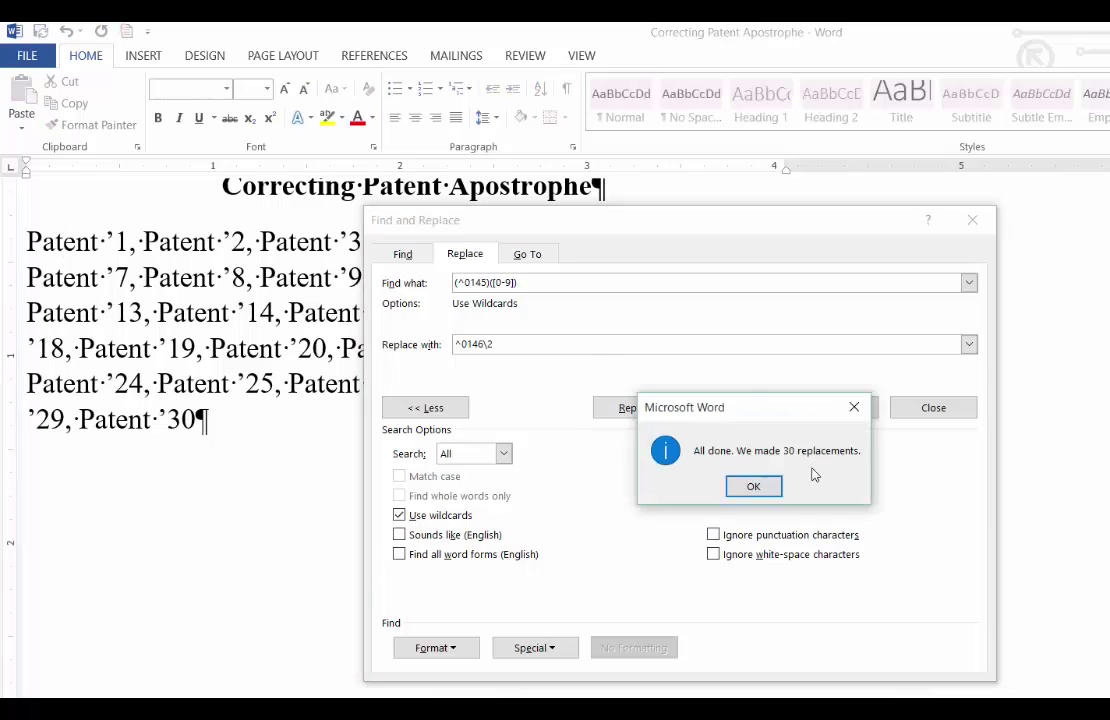
pyautogui.click(755, 486)
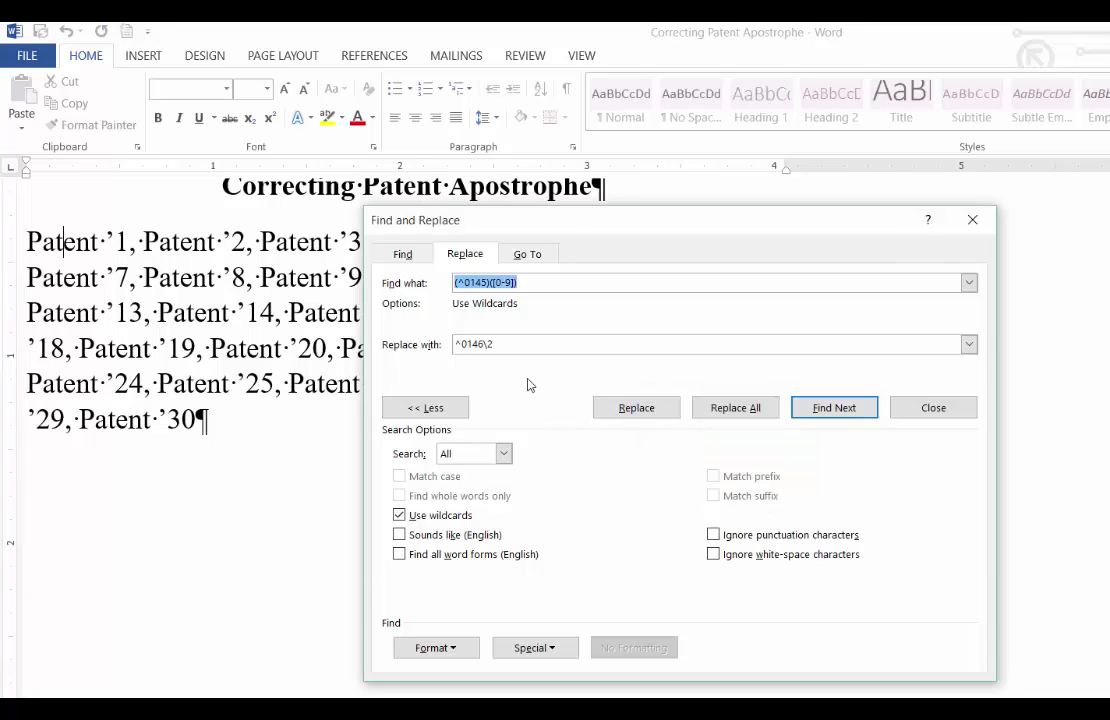
pyautogui.moveTo(555, 225); pyautogui.dragTo(604, 231)
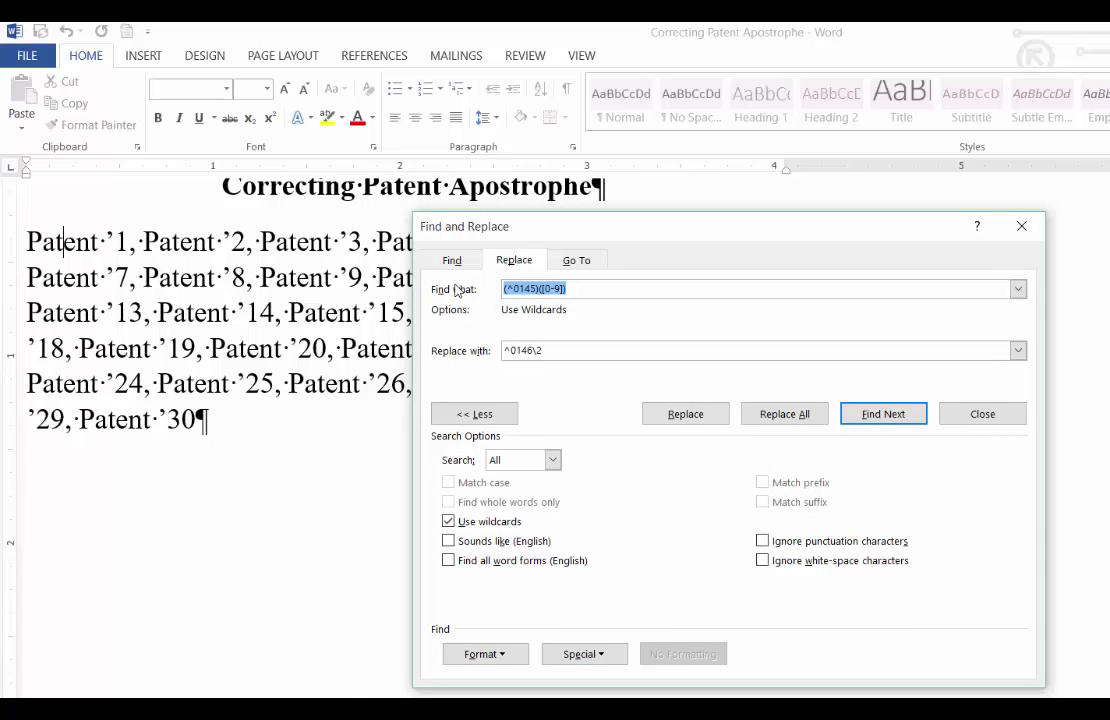
pyautogui.click(587, 290)
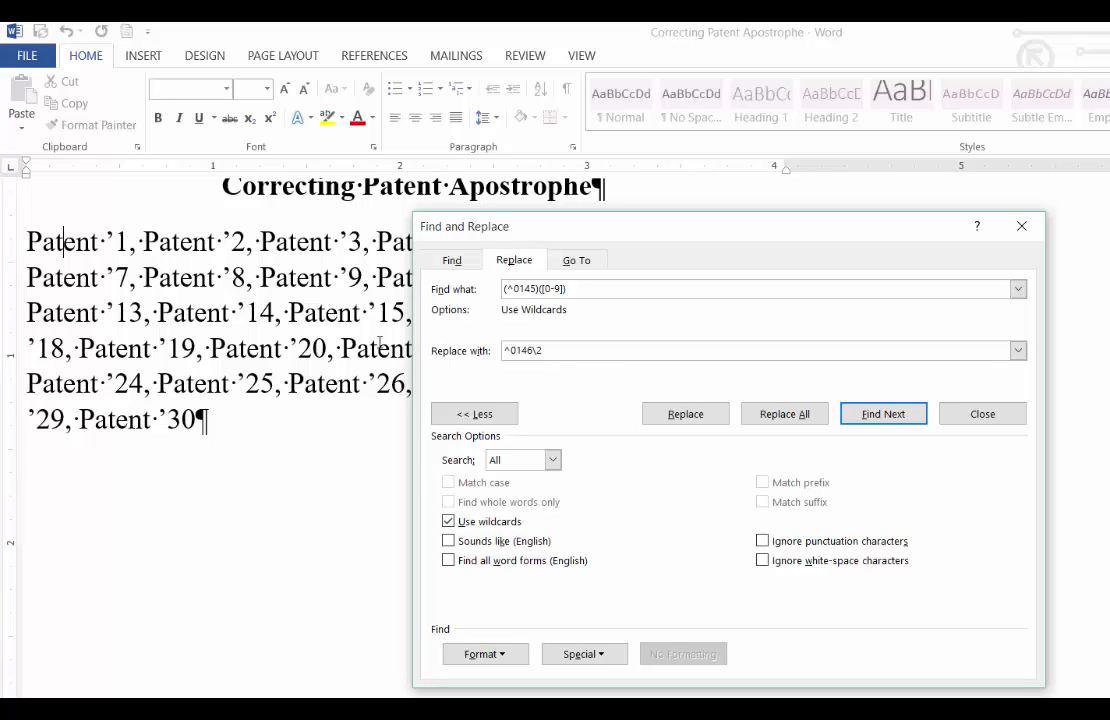
pyautogui.click(962, 416)
pyautogui.click(27, 55)
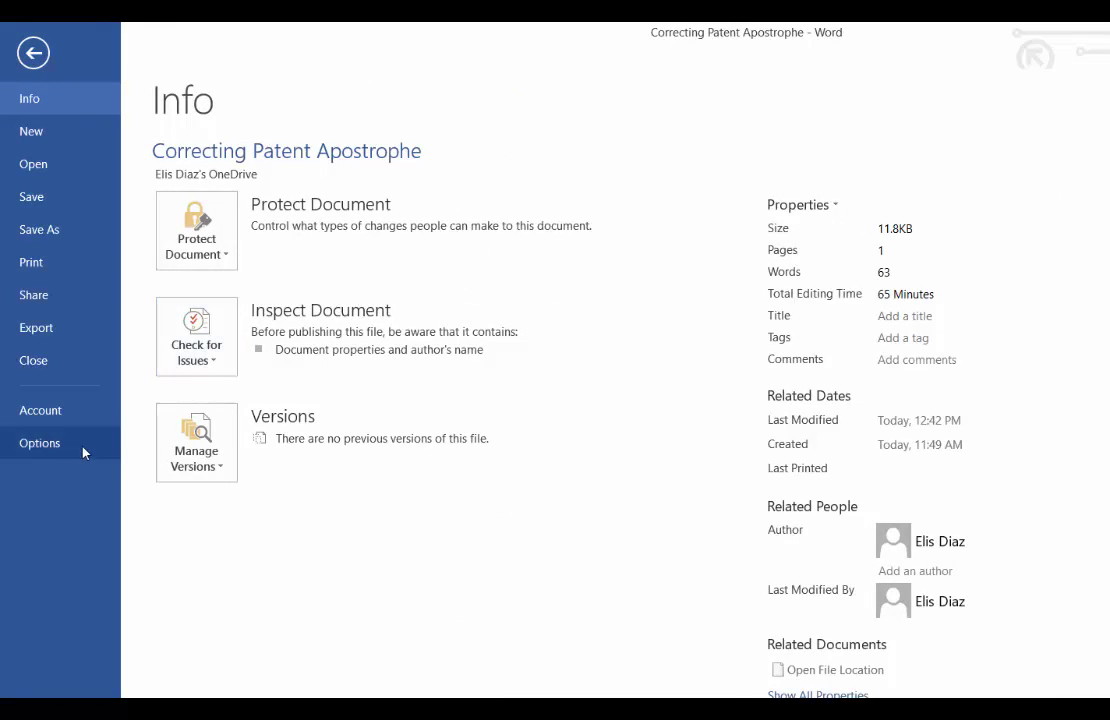
# Confirm smart-quote replacement stays off in AutoCorrect, then return to the text after Patent ’30.
pyautogui.click(58, 452)
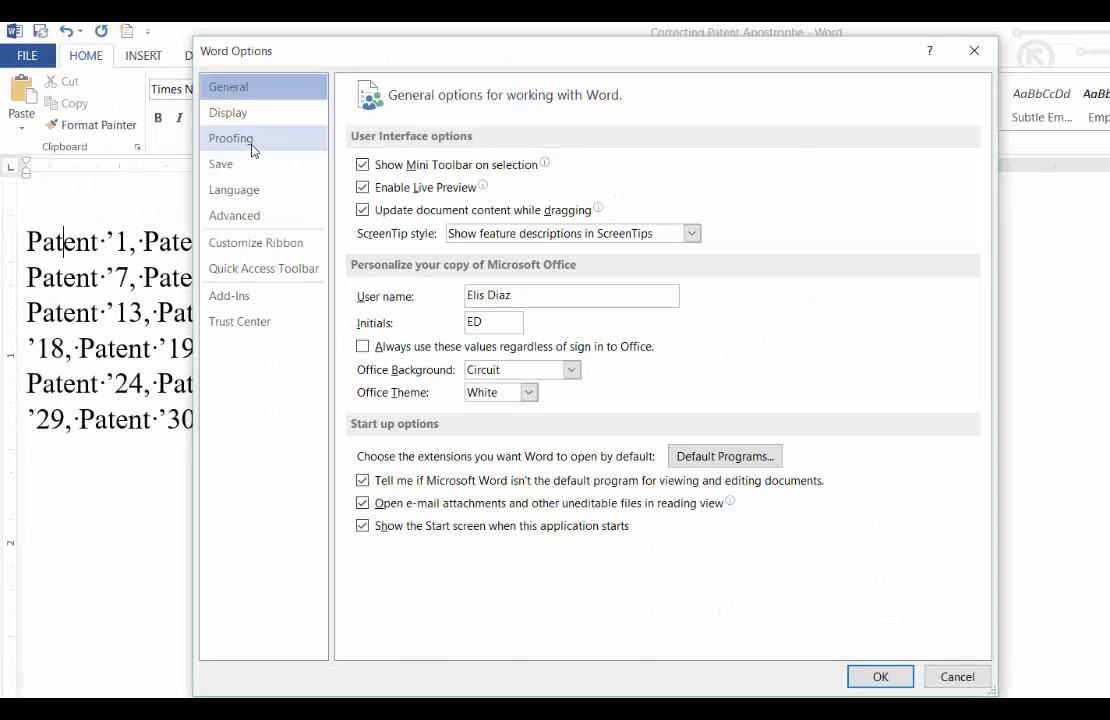
pyautogui.click(238, 140)
pyautogui.click(705, 169)
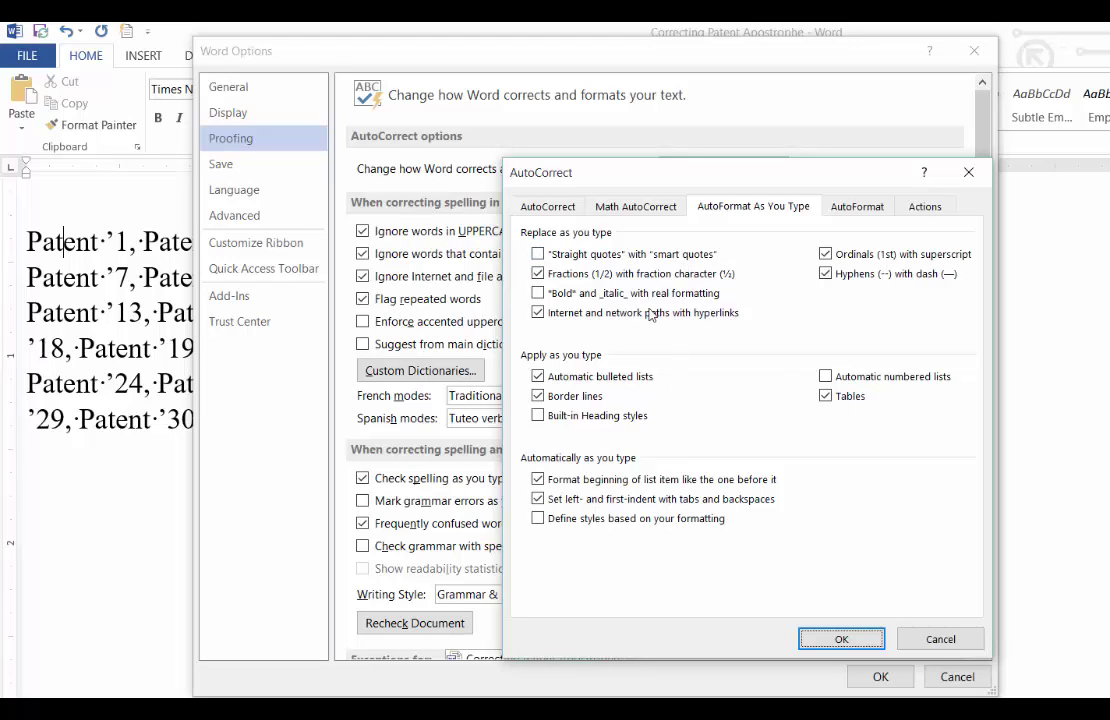
pyautogui.click(843, 639)
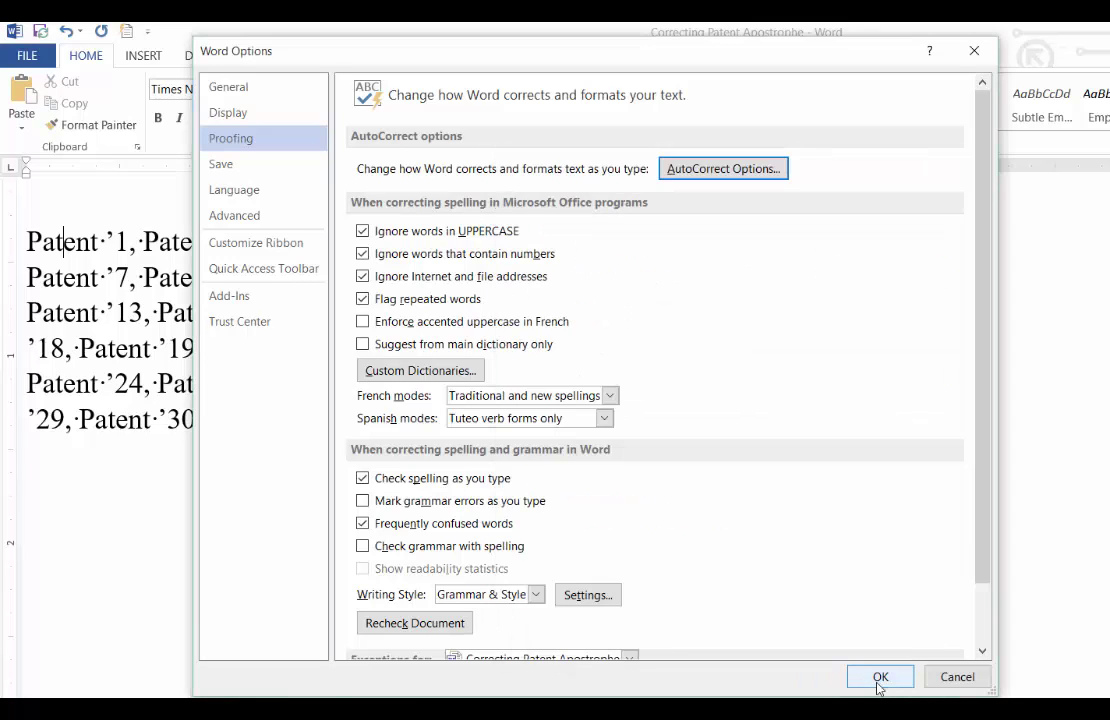
pyautogui.click(878, 682)
pyautogui.click(449, 449)
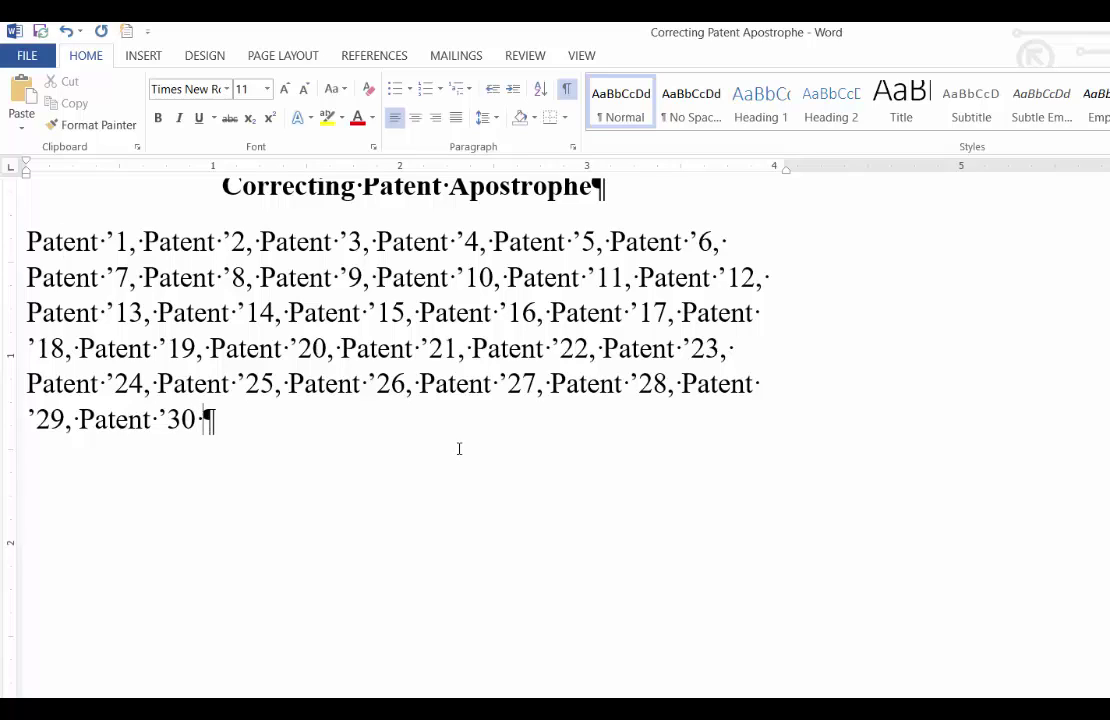
pyautogui.write("'")
pyautogui.press('BackSpace')
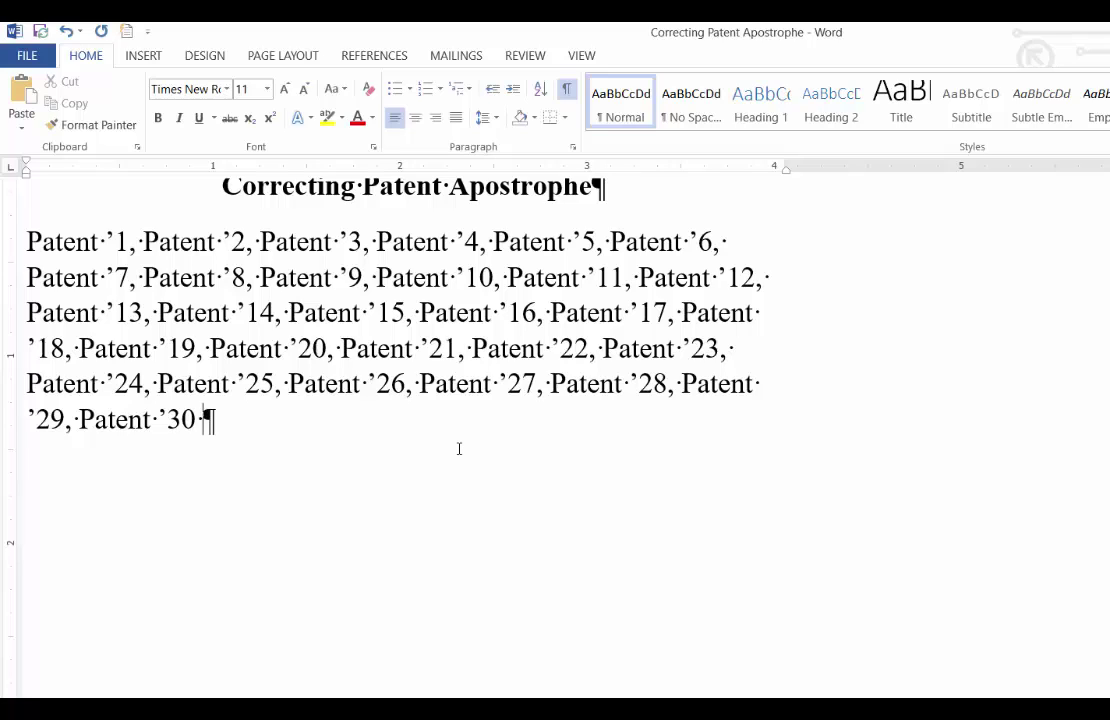